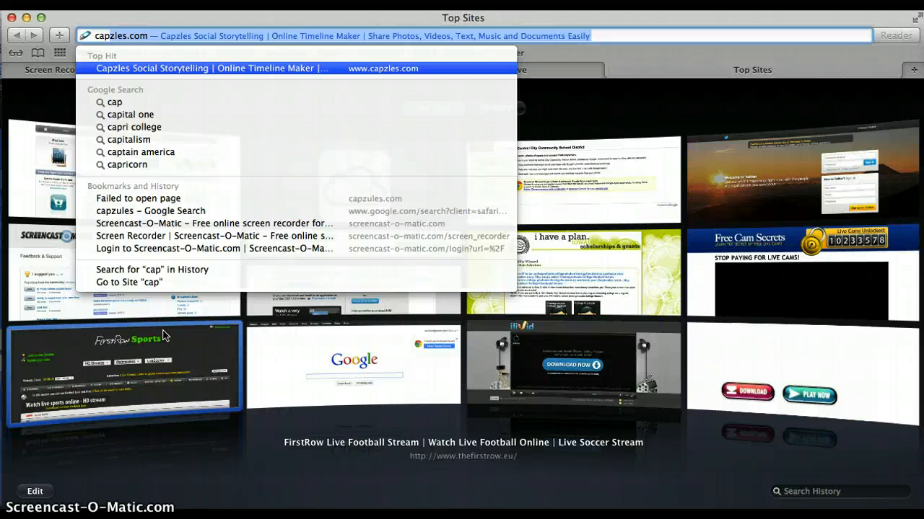
# Load the Capzles home page at capzles.com in Safari.
pyautogui.press('Return')
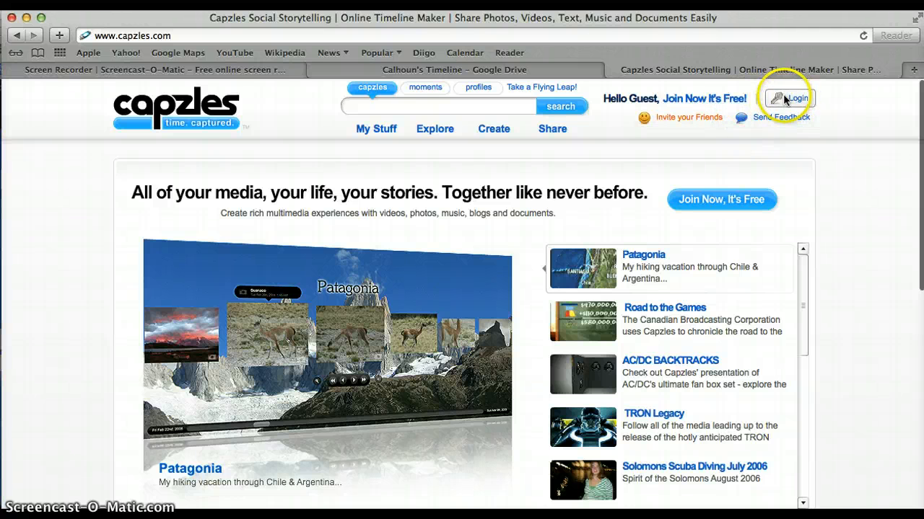
# Start the free sign-up, entering a screen name and the password twice, and submit.
pyautogui.click(701, 96)
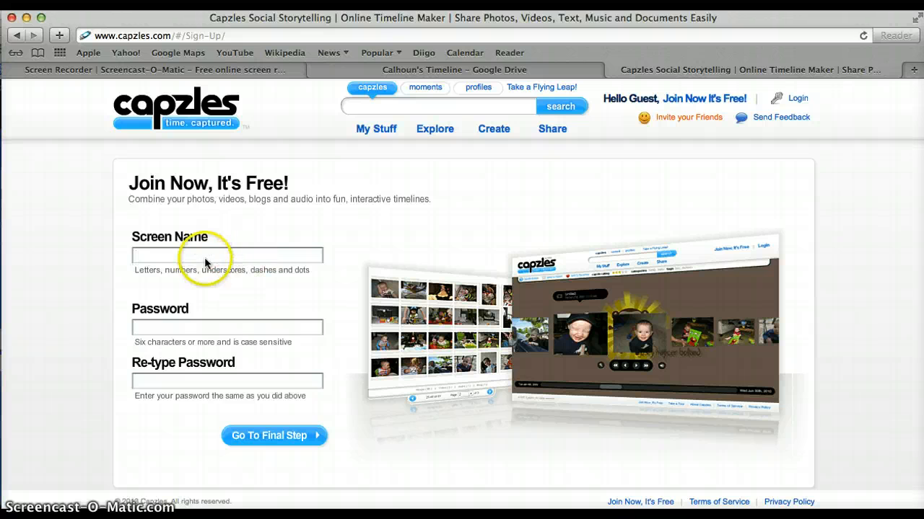
pyautogui.click(186, 328)
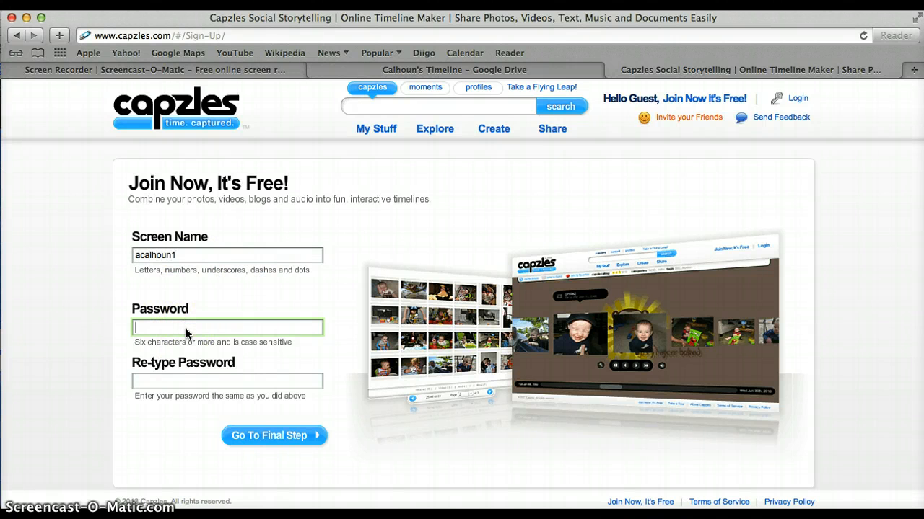
pyautogui.write('*********')
pyautogui.press('Tab')
pyautogui.write('*********')
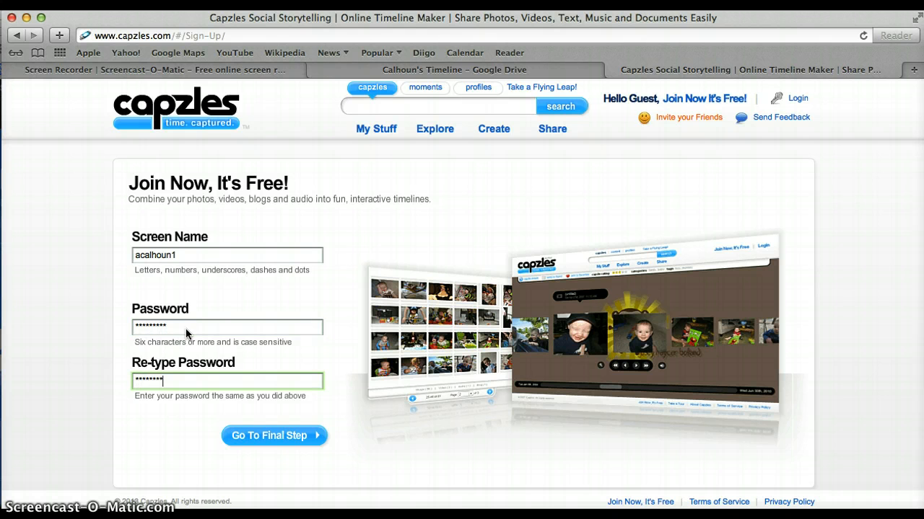
pyautogui.press('Return')
# Re-enter matching passwords after the mismatch and submit the first sign-up step.
pyautogui.click(132, 390)
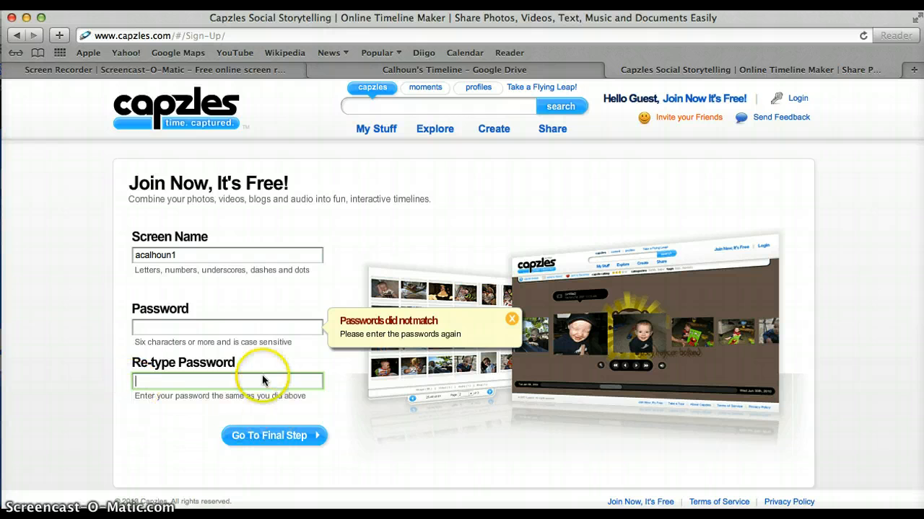
pyautogui.click(226, 328)
pyautogui.write('********')
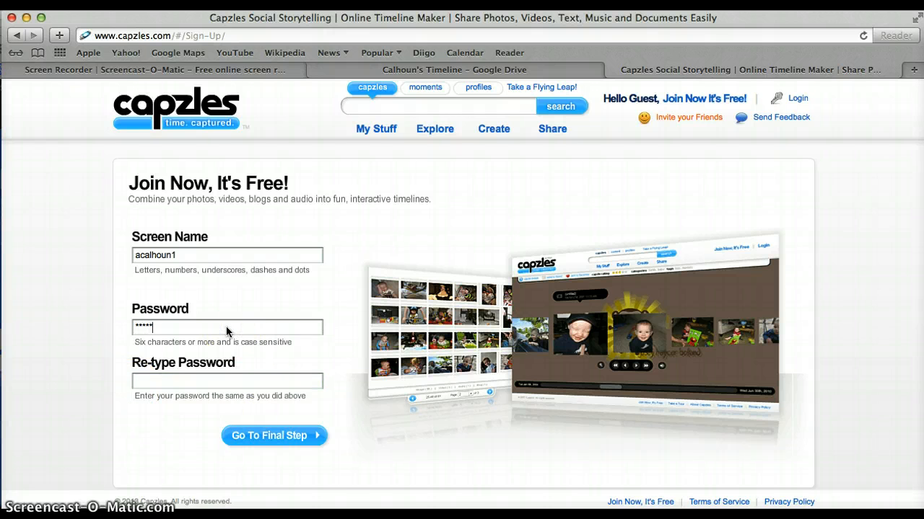
pyautogui.press('Tab')
pyautogui.write('********')
pyautogui.press('Return')
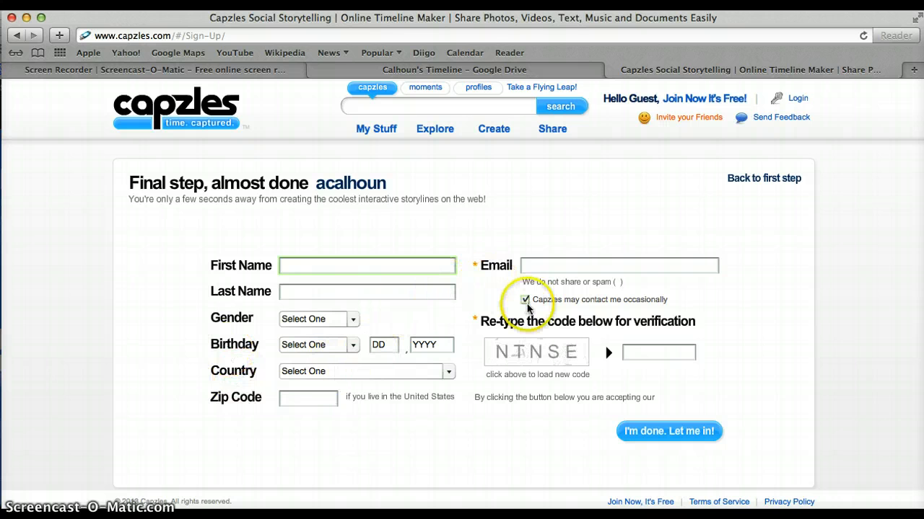
# Leave the final sign-up form's Email field and go to the Login page instead.
pyautogui.click(546, 267)
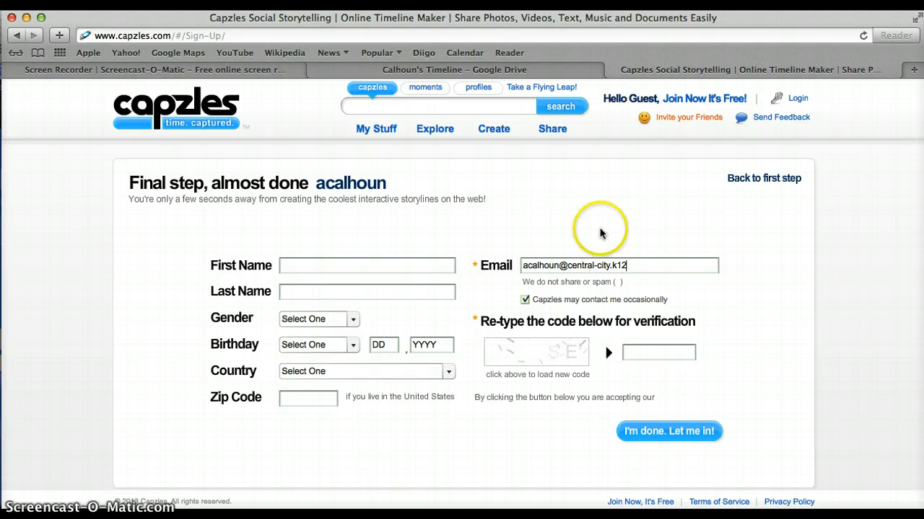
pyautogui.click(638, 267)
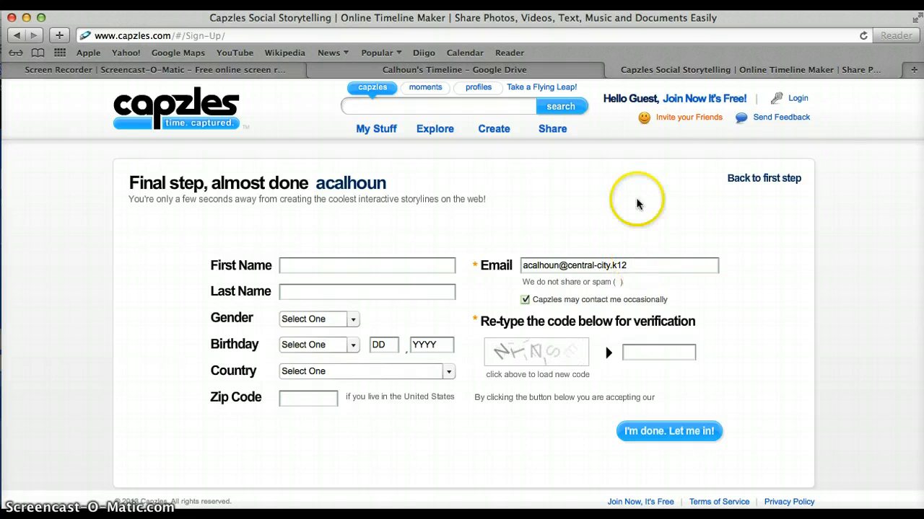
pyautogui.click(795, 99)
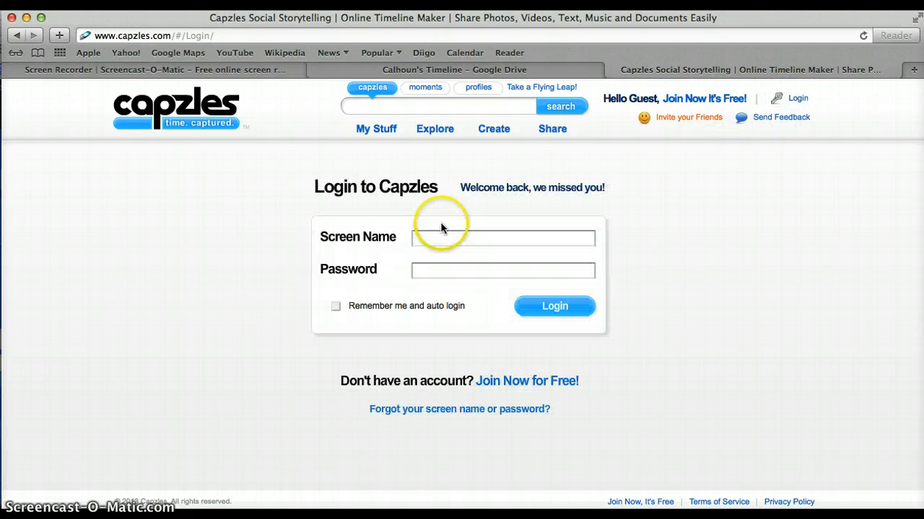
# Log in with the account's screen name and password, then create a New Capzle.
pyautogui.click(425, 243)
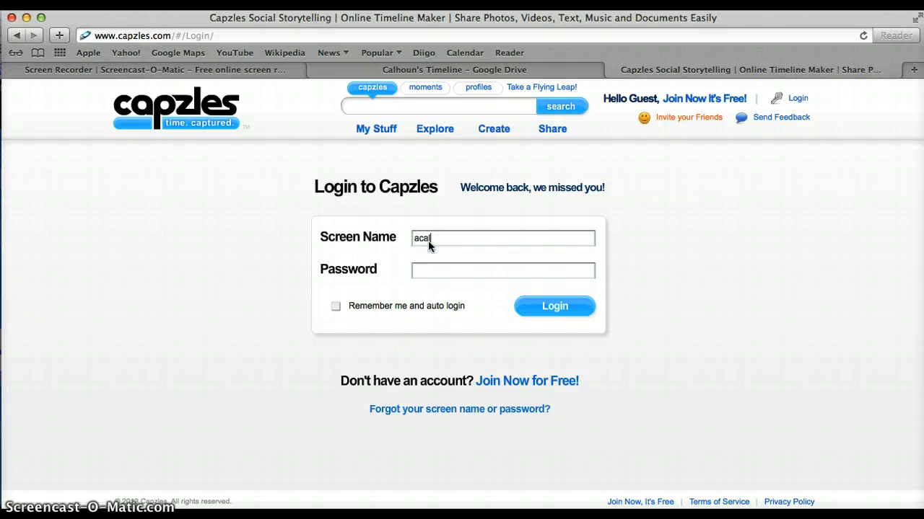
pyautogui.press('Tab')
pyautogui.write('******')
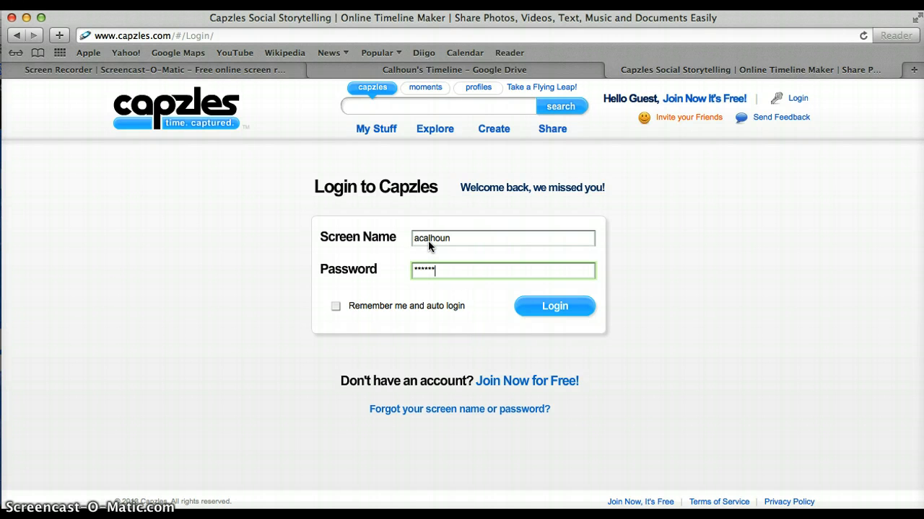
pyautogui.write('***')
pyautogui.press('Return')
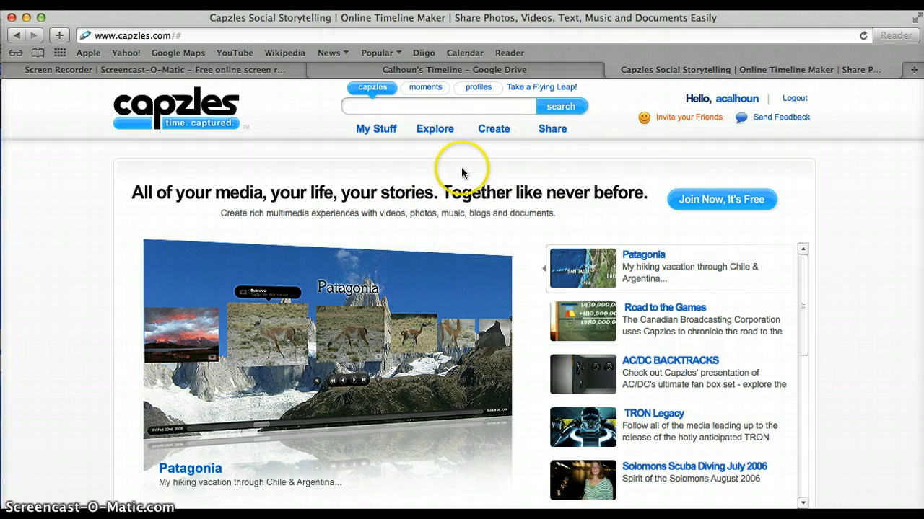
pyautogui.moveTo(493, 136)
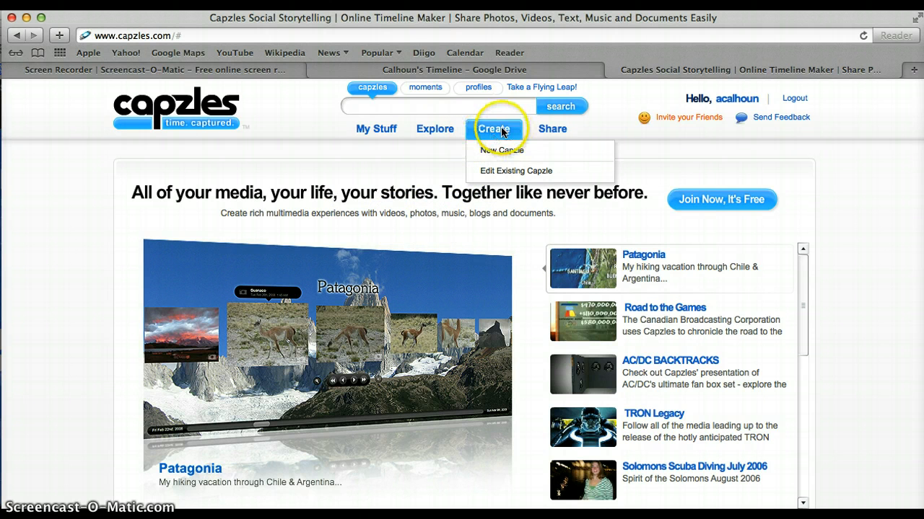
pyautogui.click(508, 150)
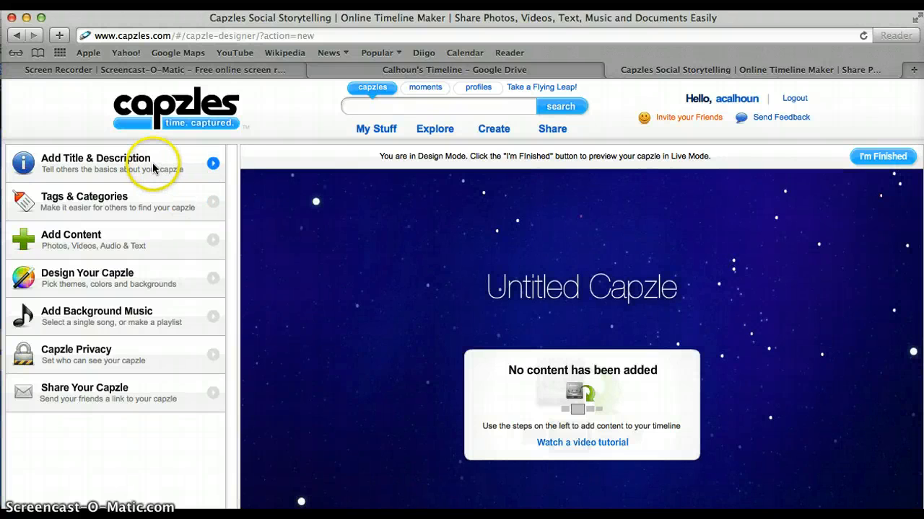
# Replace the placeholder title with 'The 7 Years of Twitter'.
pyautogui.click(90, 164)
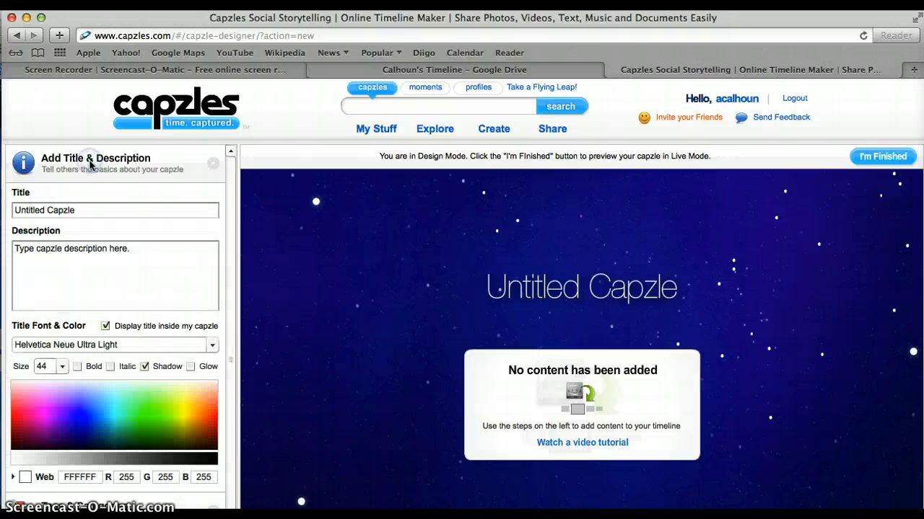
pyautogui.tripleClick(98, 211)
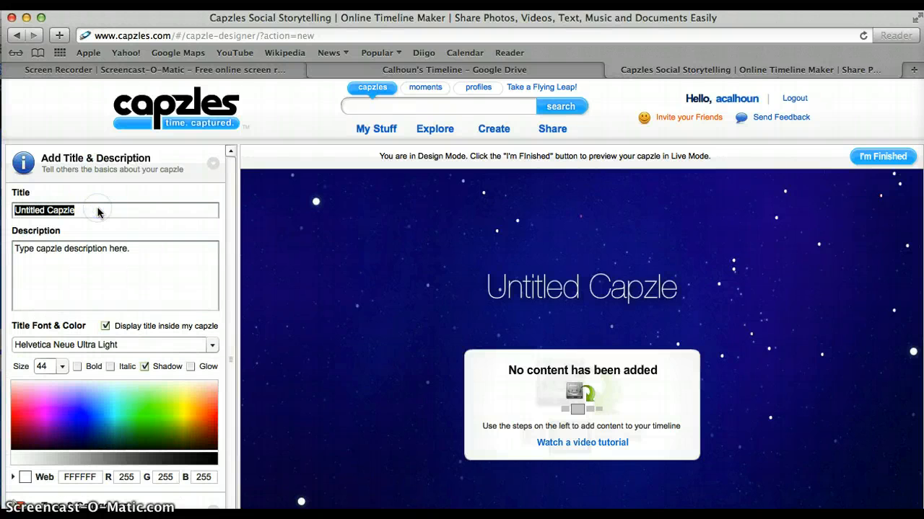
pyautogui.write('E')
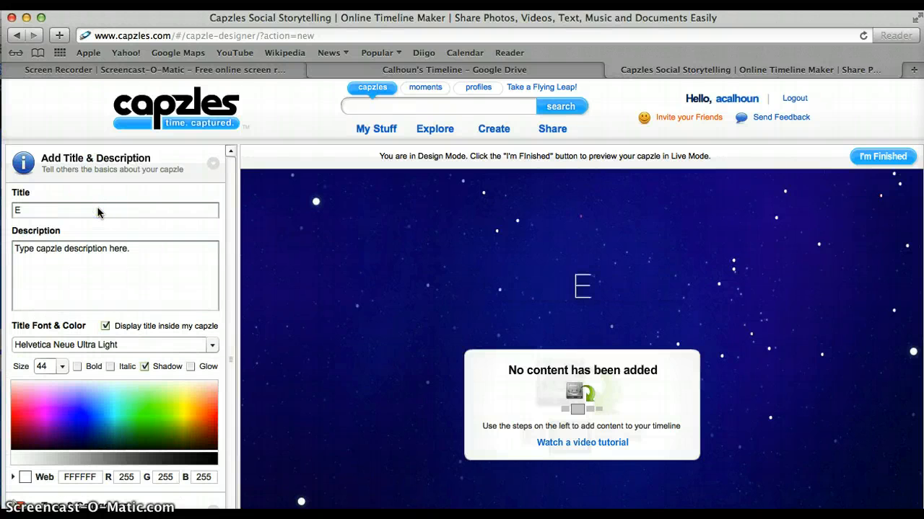
pyautogui.press('BackSpace')
pyautogui.write('The ')
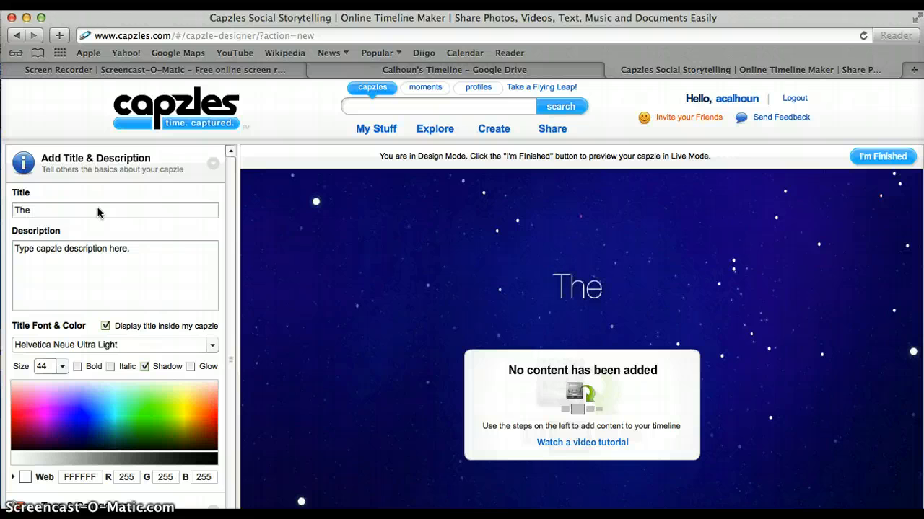
pyautogui.write('7 Years of ')
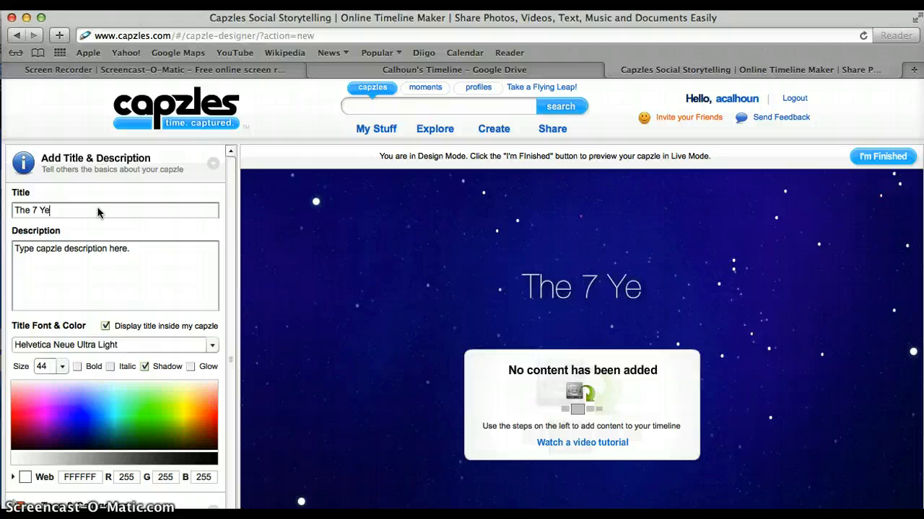
pyautogui.write('Twitter')
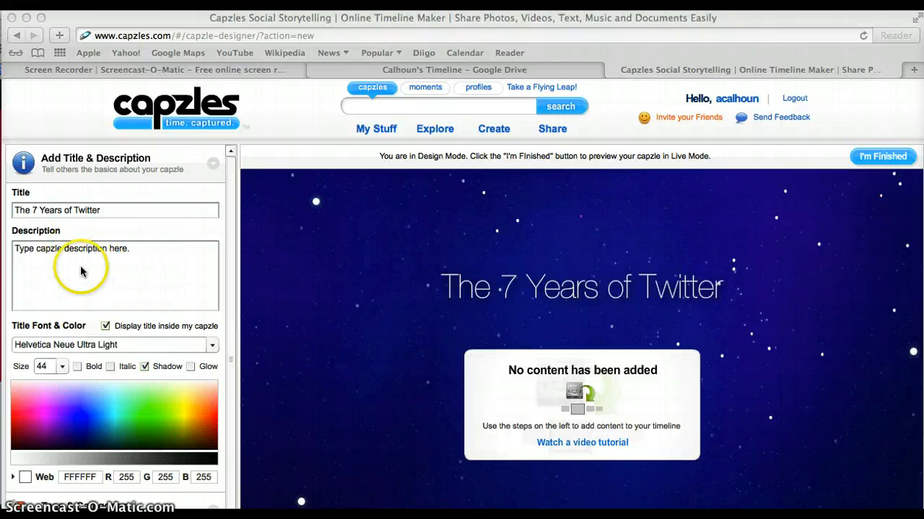
# Set the title font to Impact Lite.
pyautogui.scroll(-2, 129, 282)
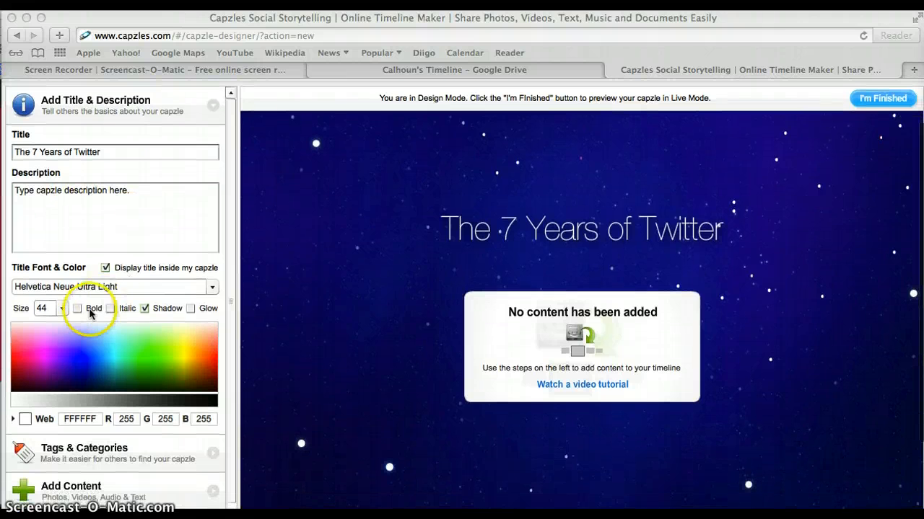
pyautogui.click(214, 287)
pyautogui.click(215, 286)
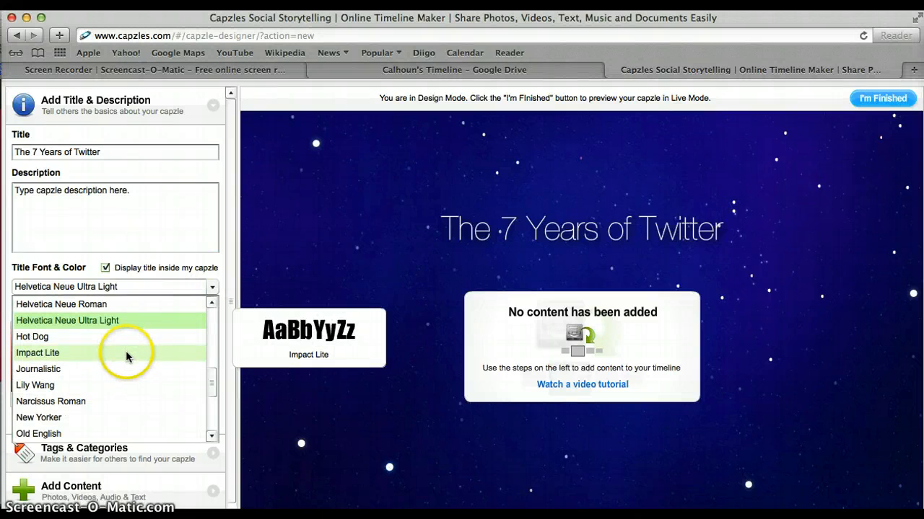
pyautogui.click(126, 350)
pyautogui.scroll(-3, 129, 346)
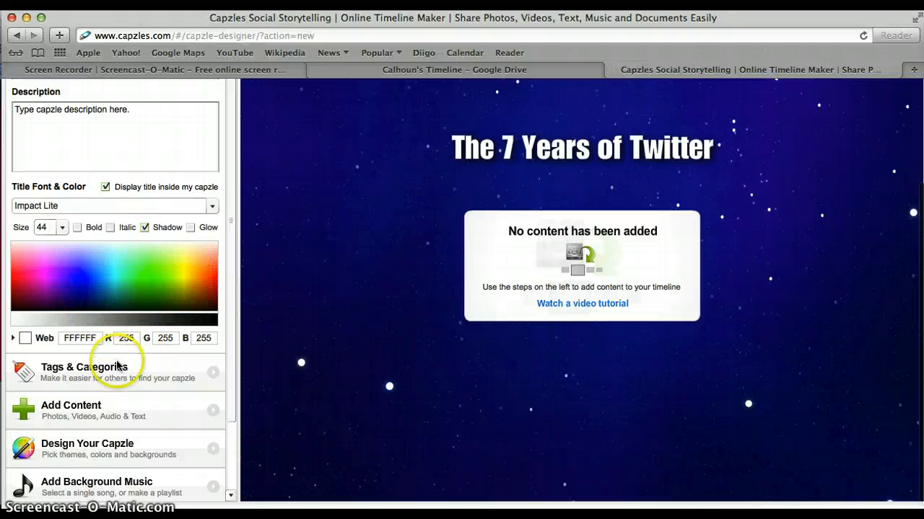
pyautogui.scroll(-1, 117, 365)
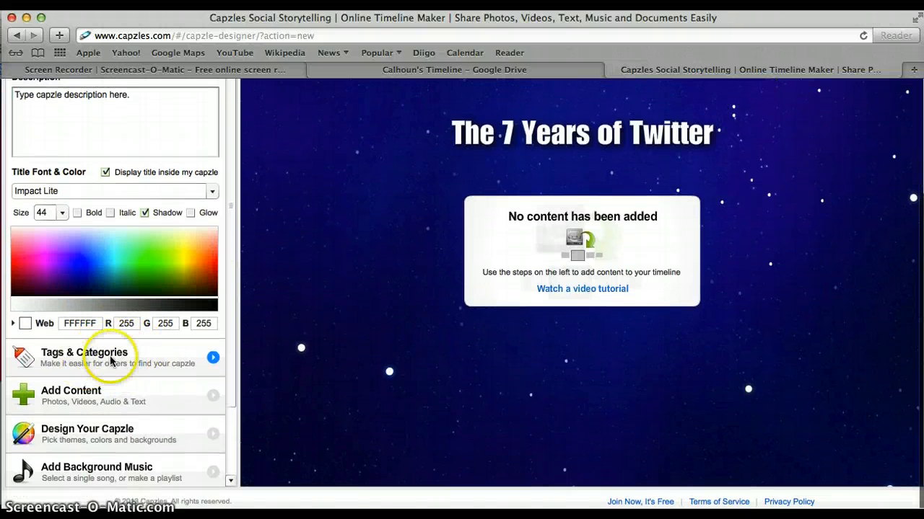
# Choose Add Content > Blog directly onto my timeline to open the new blog entry form.
pyautogui.click(99, 396)
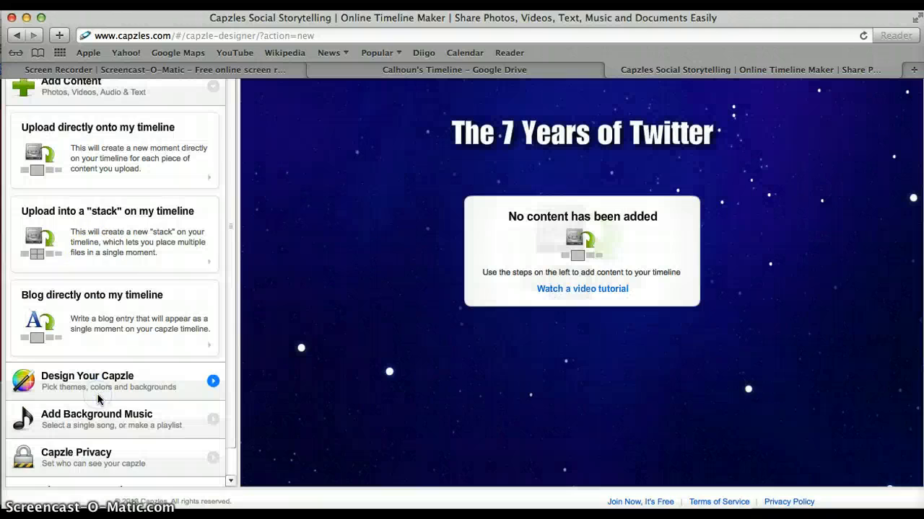
pyautogui.scroll(2, 96, 247)
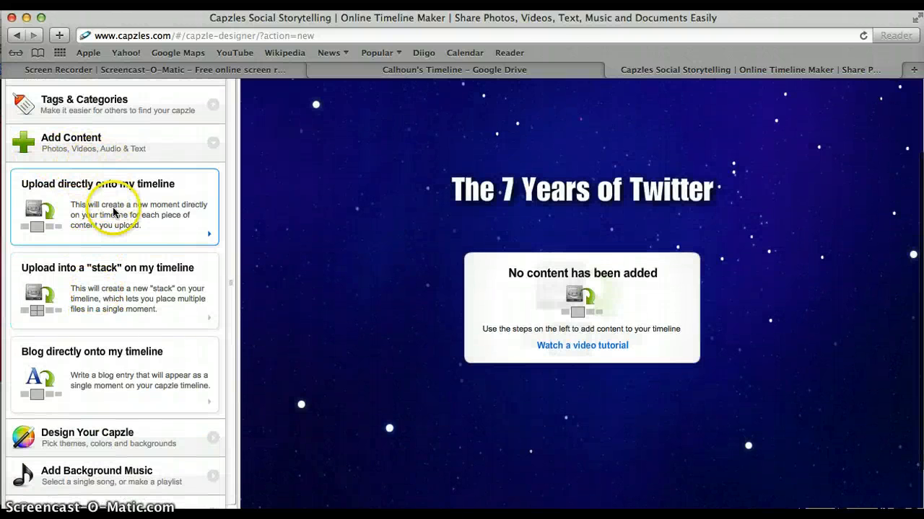
pyautogui.click(92, 361)
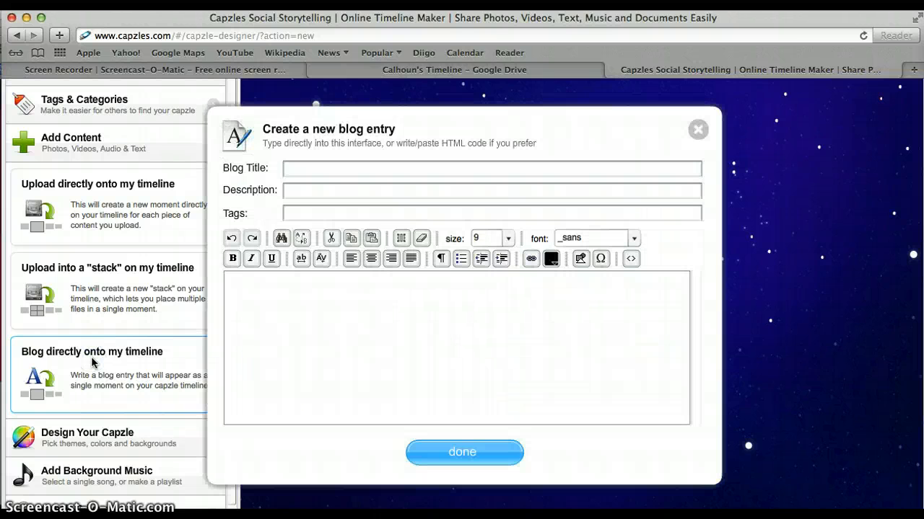
# Title the blog entry 'Beginning of Twitter' and switch to the Google Drive notes tab.
pyautogui.click(336, 177)
pyautogui.write('Beginning of Twitter')
pyautogui.click(309, 327)
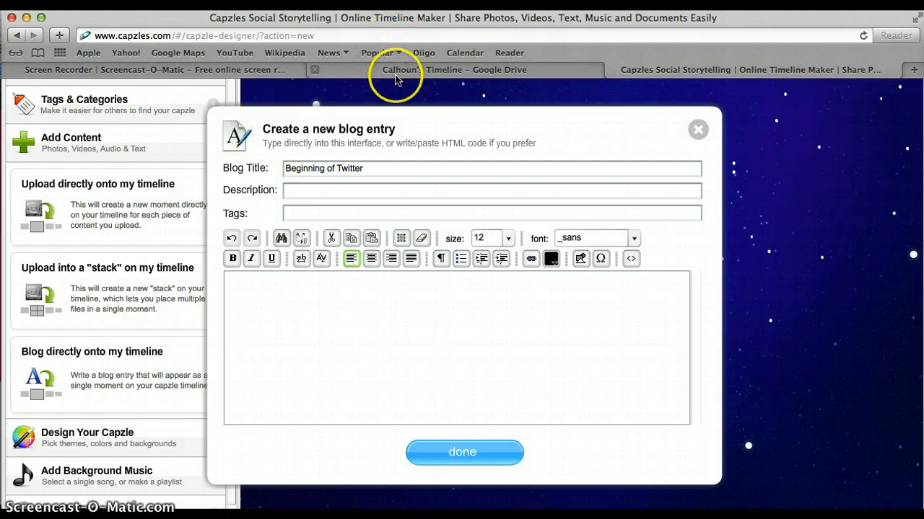
pyautogui.click(396, 72)
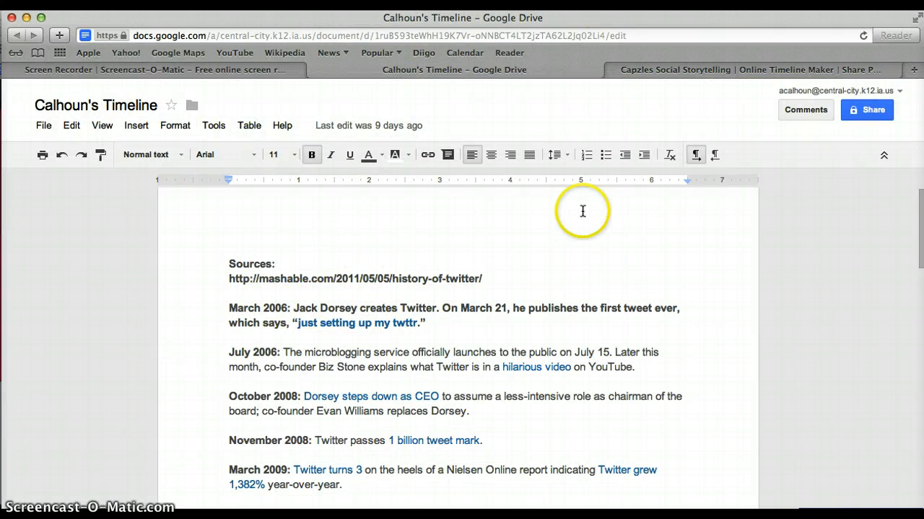
# Write the body about Jack Dorsey creating Twitter on March 21, 2006, quoting the first tweet.
pyautogui.click(686, 72)
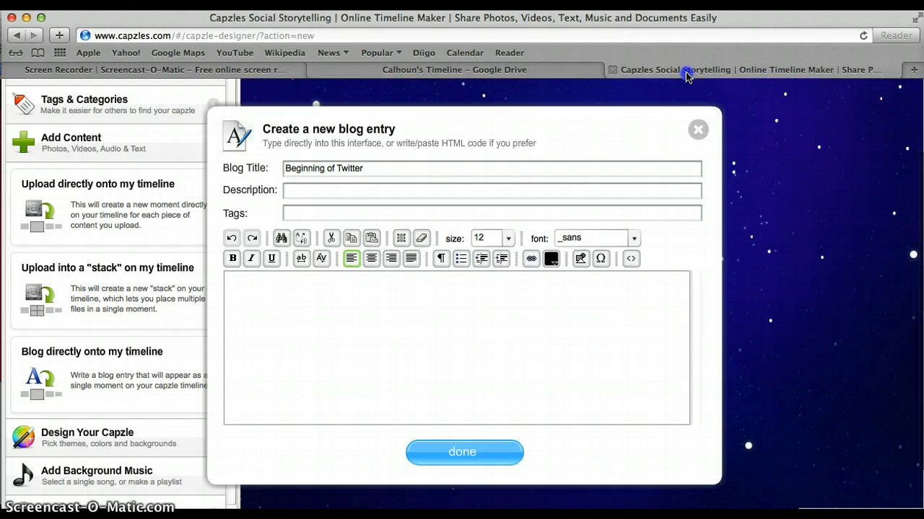
pyautogui.click(448, 364)
pyautogui.write('On March 21, 2006 Jack Dorsey')
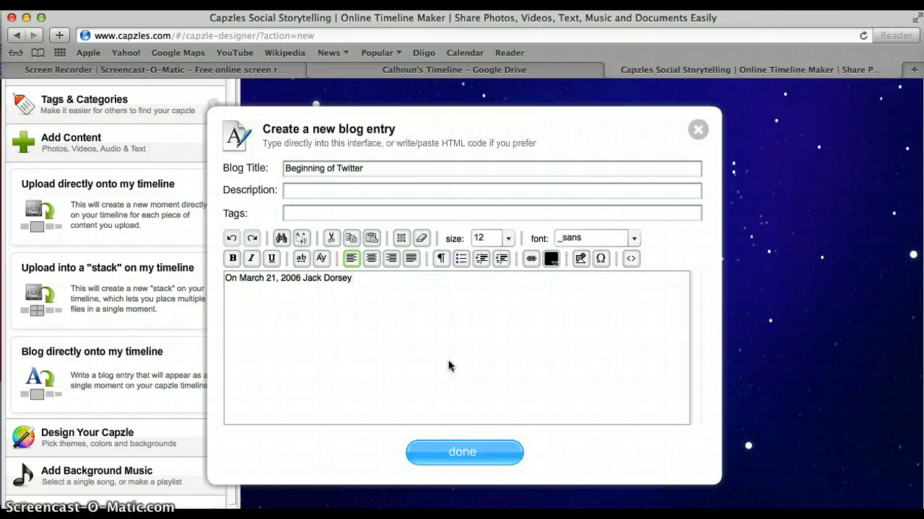
pyautogui.click(435, 70)
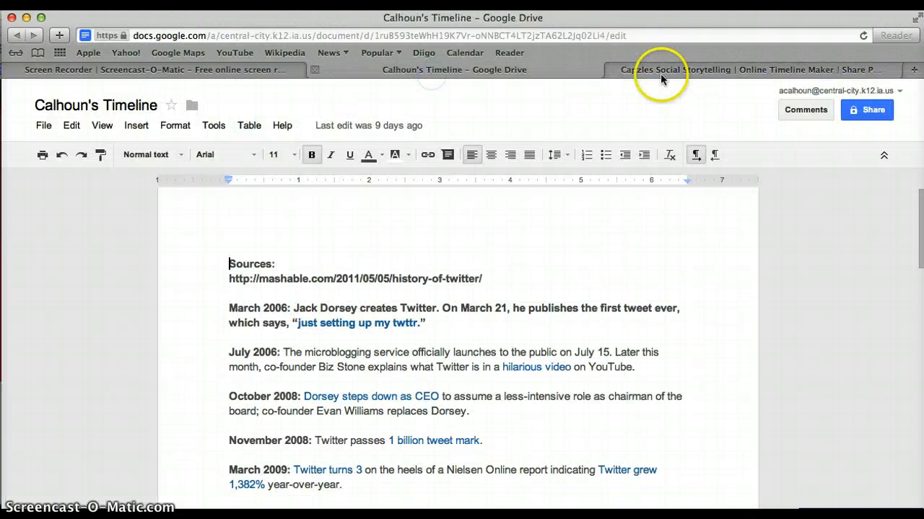
pyautogui.click(761, 70)
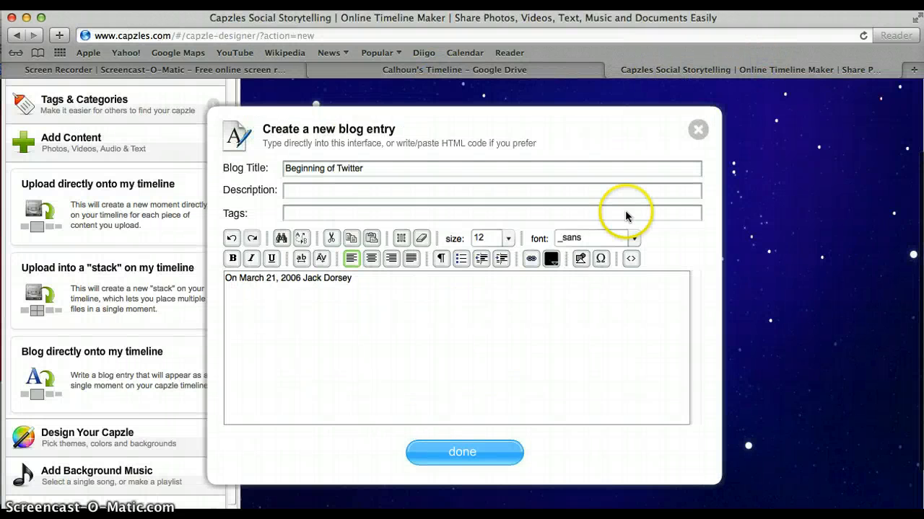
pyautogui.click(557, 303)
pyautogui.write('cr')
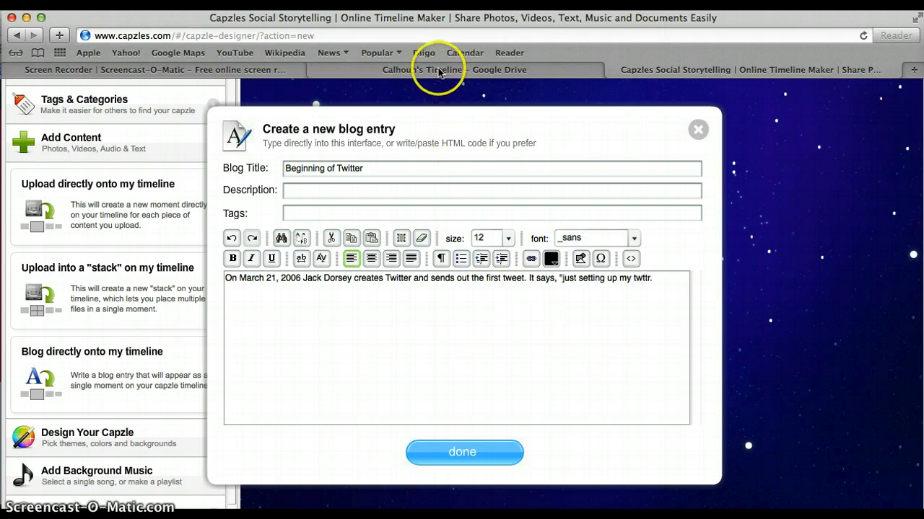
pyautogui.click(379, 71)
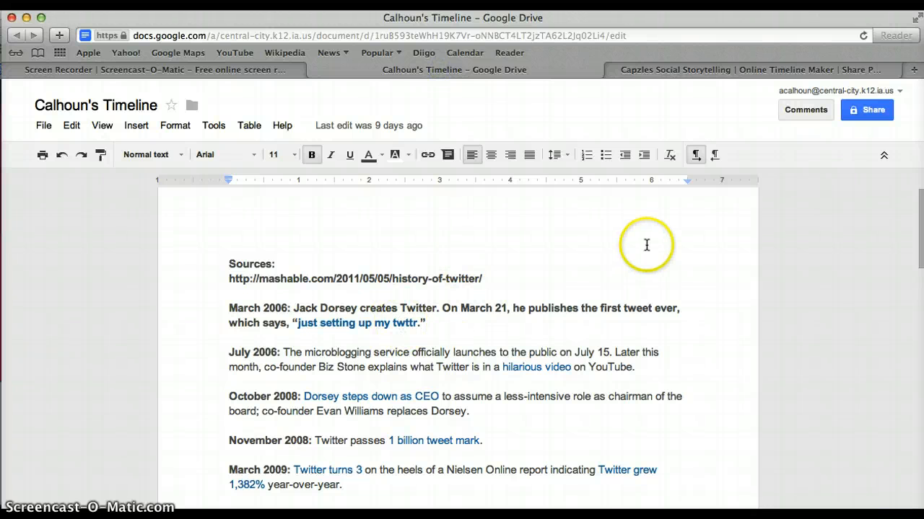
pyautogui.click(789, 72)
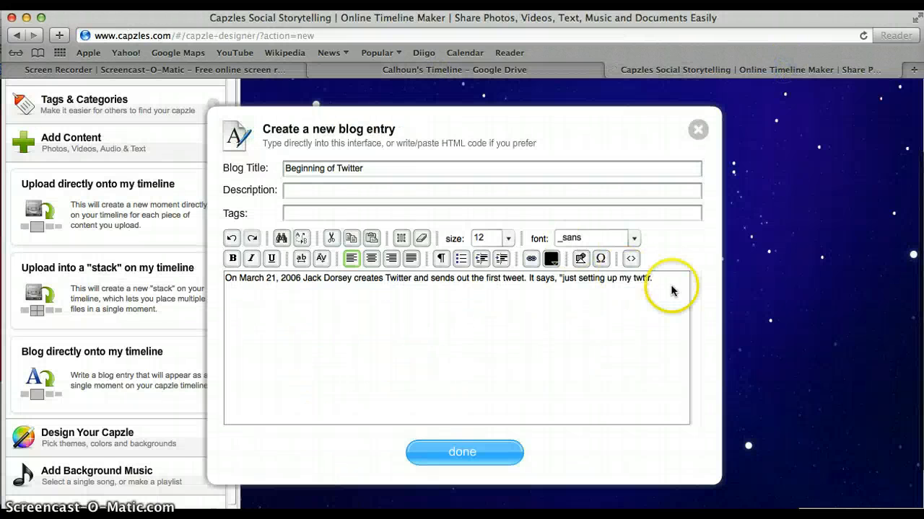
pyautogui.click(650, 280)
pyautogui.write('"')
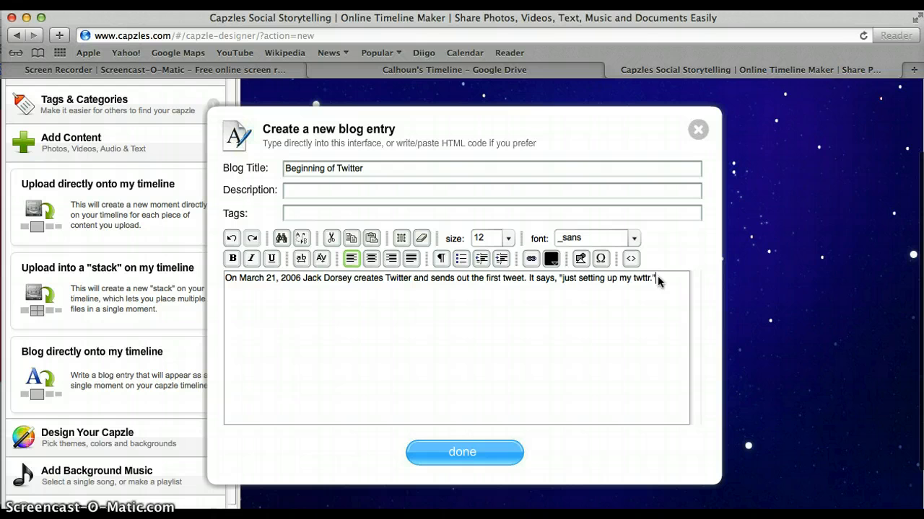
# Add the Beginning of Twitter entry to the timeline and open its Date / Time settings.
pyautogui.click(461, 453)
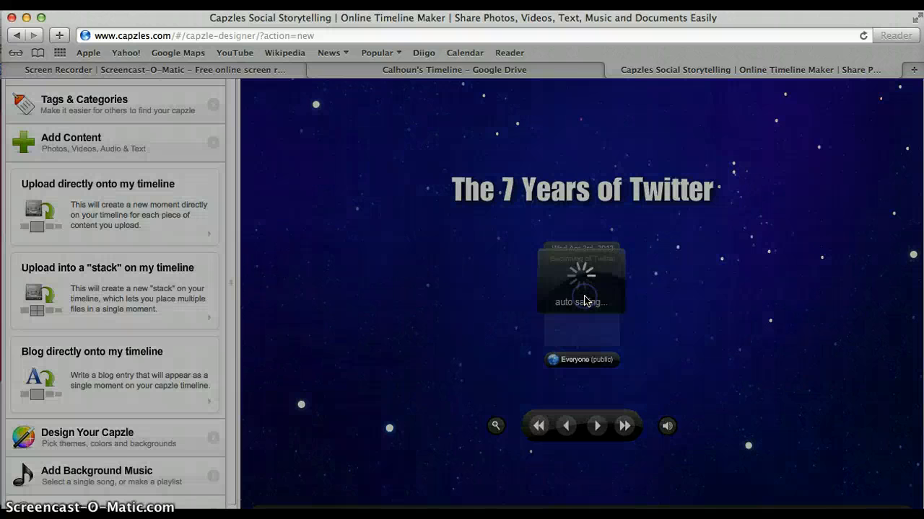
pyautogui.click(601, 318)
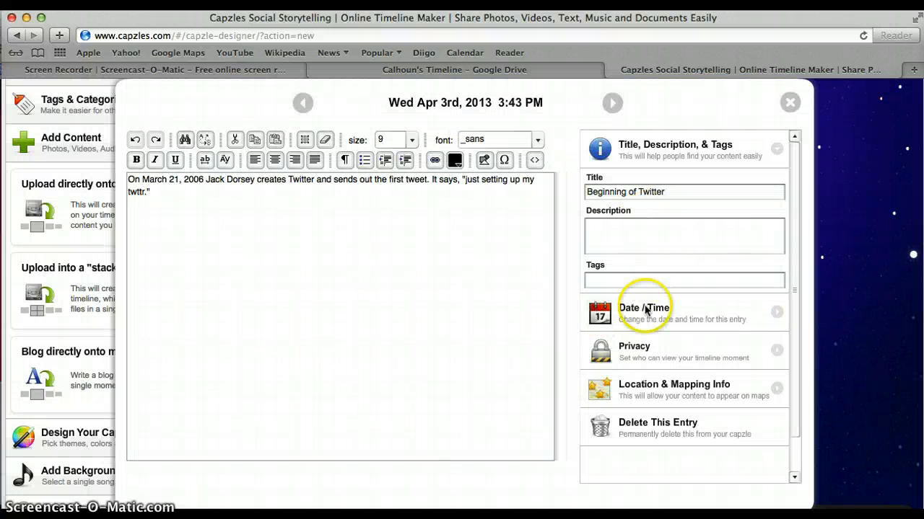
pyautogui.click(645, 312)
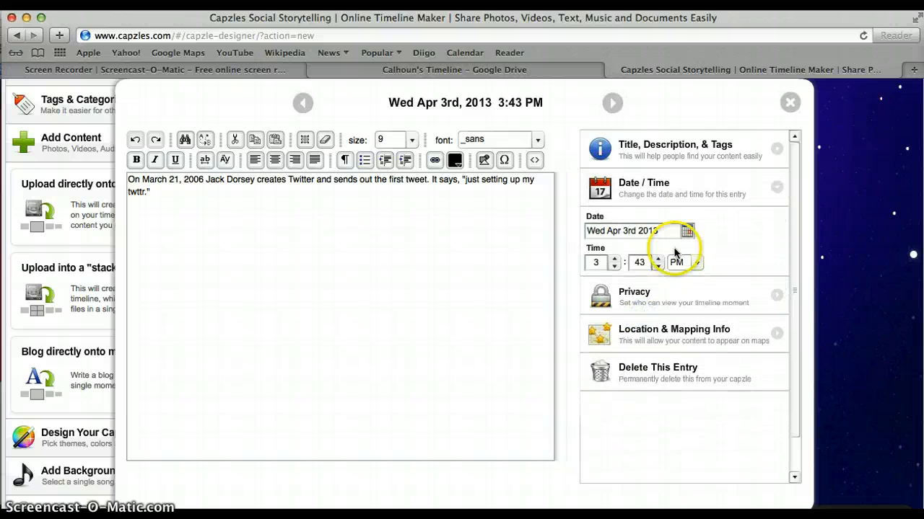
# Date the entry March 21, 2006 in the calendar, close the editor, and begin a new blog entry.
pyautogui.click(685, 232)
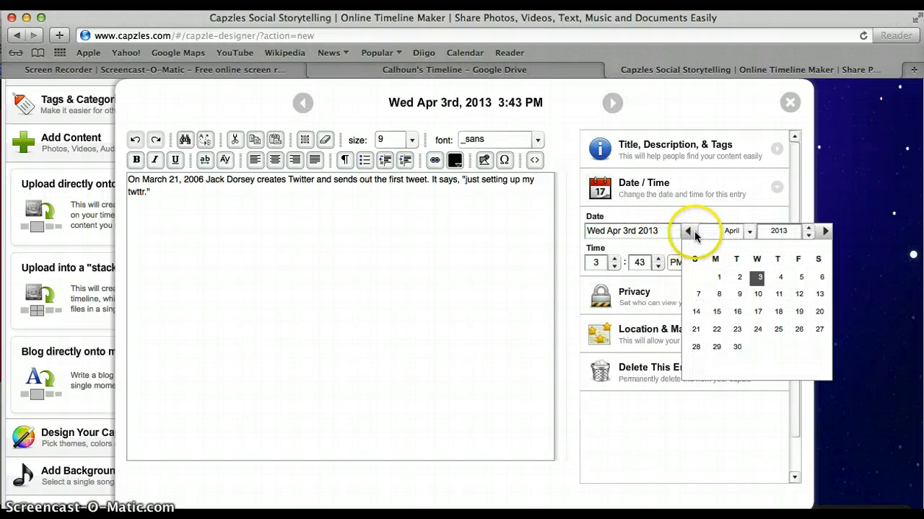
pyautogui.click(746, 237)
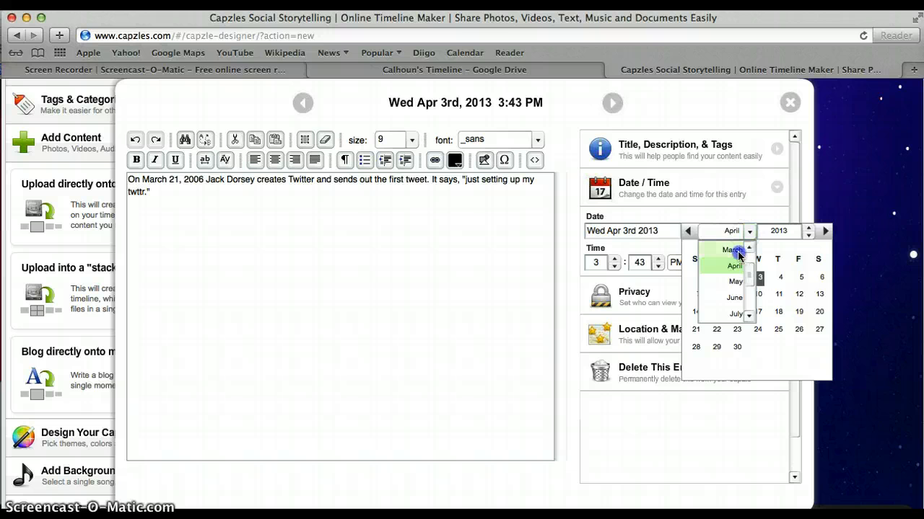
pyautogui.click(733, 251)
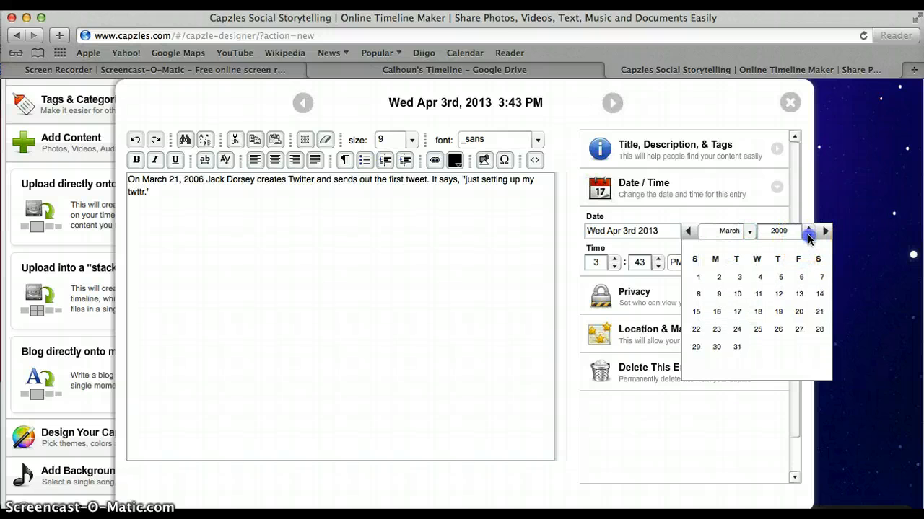
pyautogui.click(808, 235)
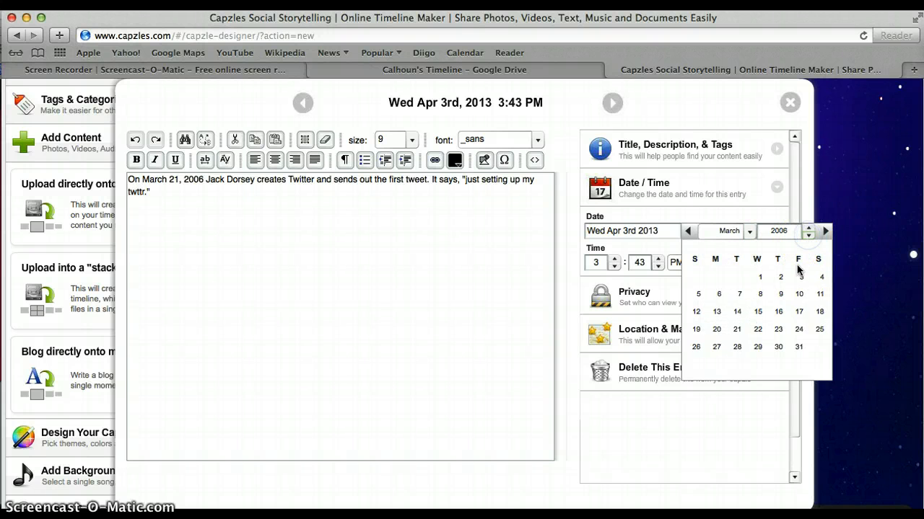
pyautogui.click(736, 329)
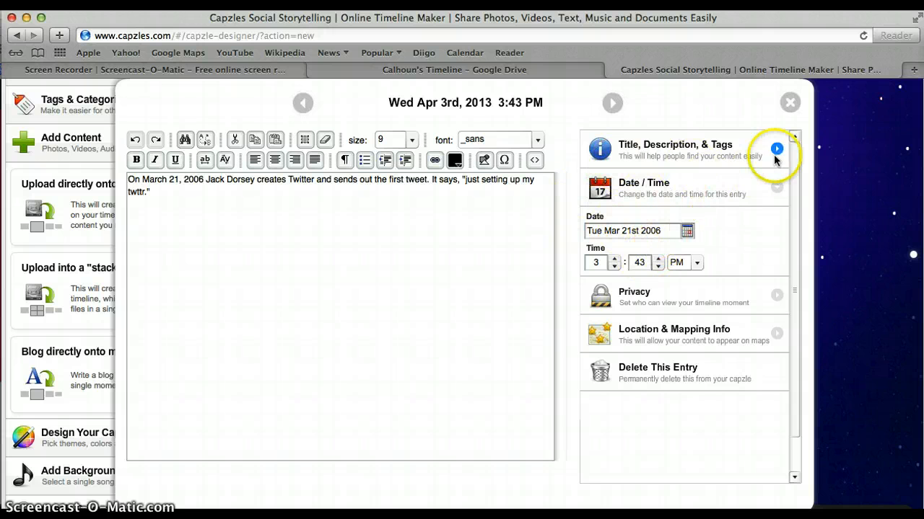
pyautogui.click(790, 103)
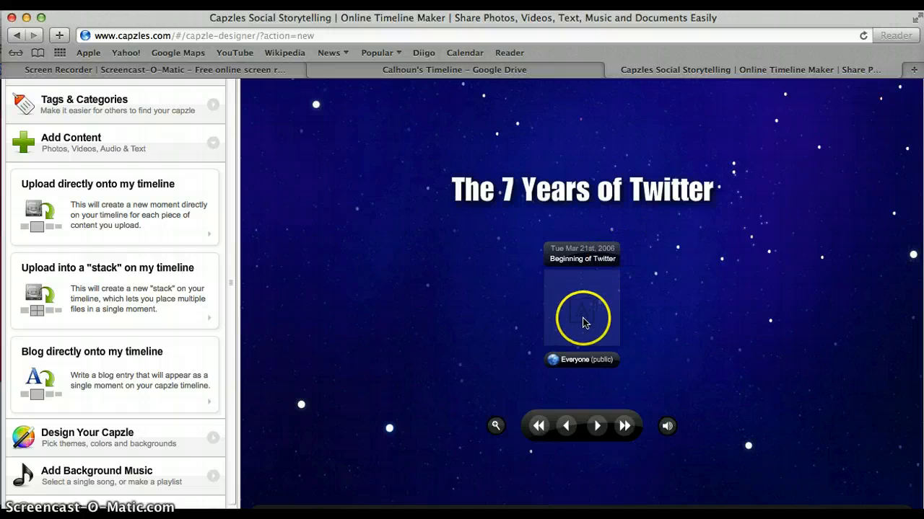
pyautogui.click(132, 366)
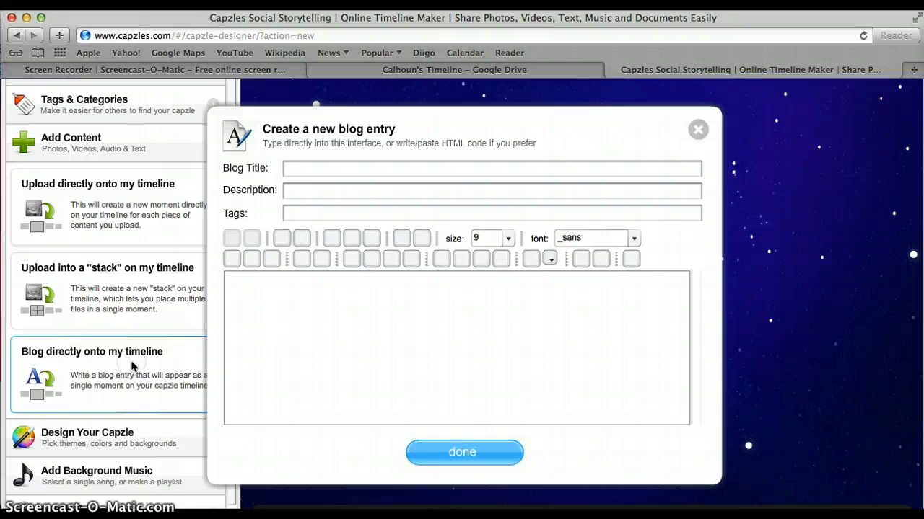
# Add a 'Twitter Opens to Public' entry with body 'Twitter is opened to the public for use.' to the timeline.
pyautogui.click(310, 166)
pyautogui.write('Twitter')
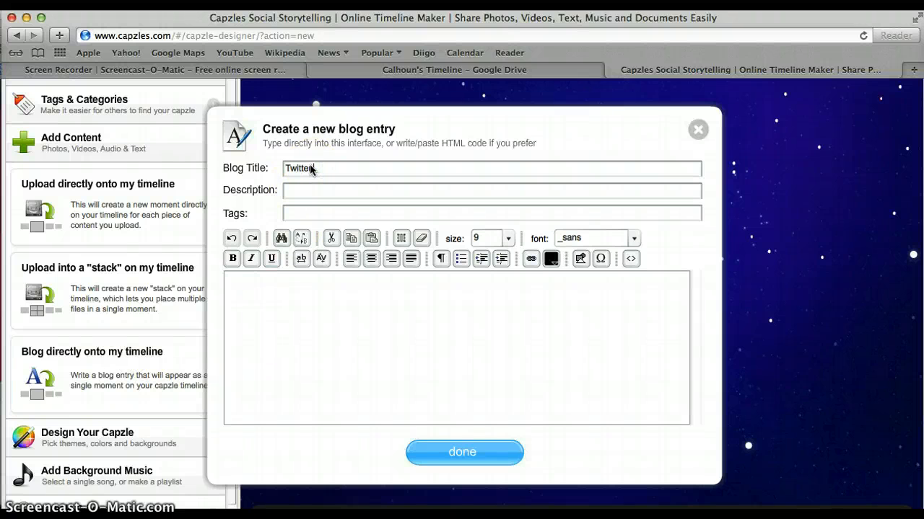
pyautogui.write(' Opens to Public')
pyautogui.click(317, 289)
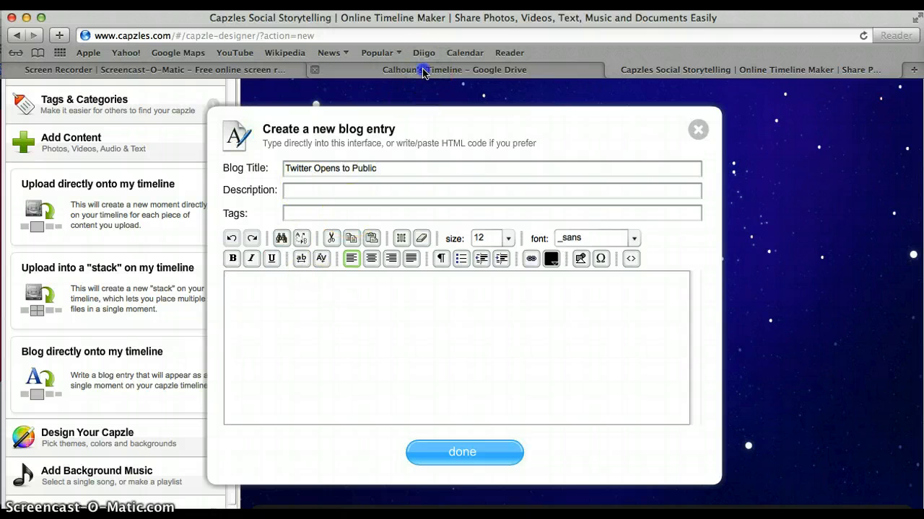
pyautogui.click(424, 70)
pyautogui.scroll(-1, 334, 375)
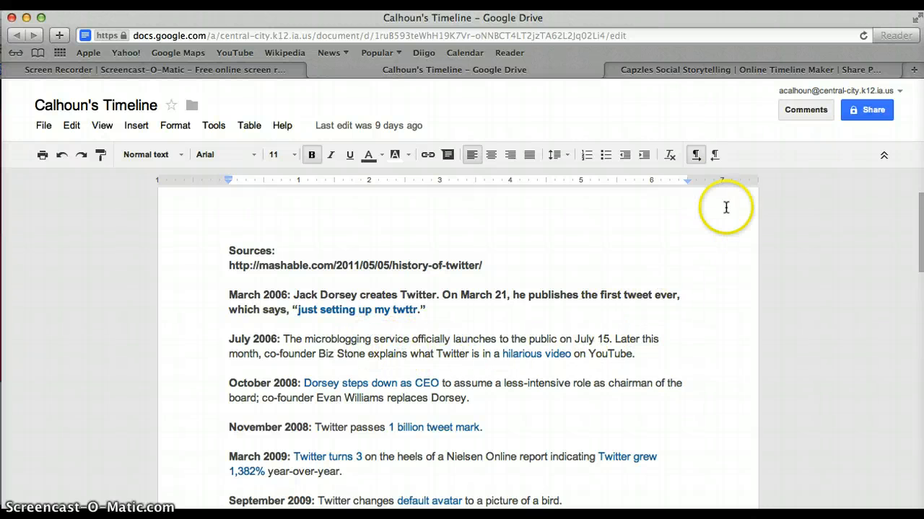
pyautogui.click(736, 70)
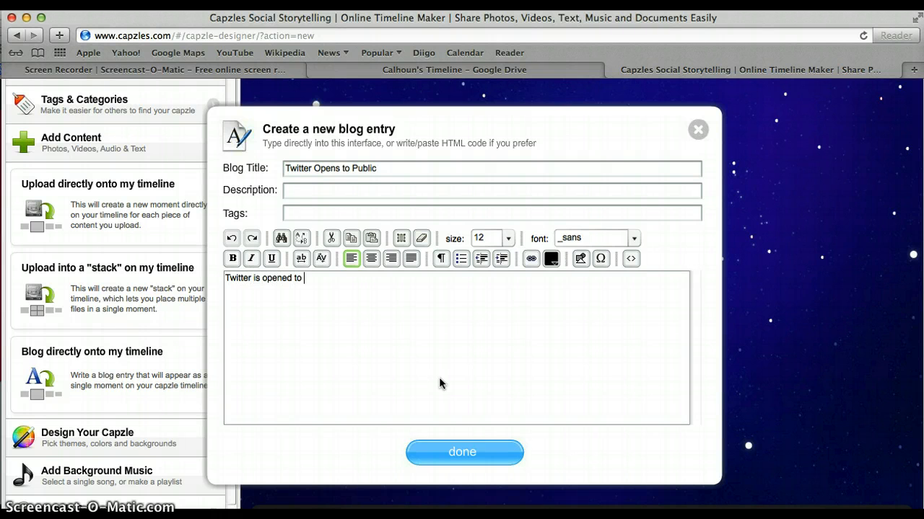
pyautogui.write('the public for use.')
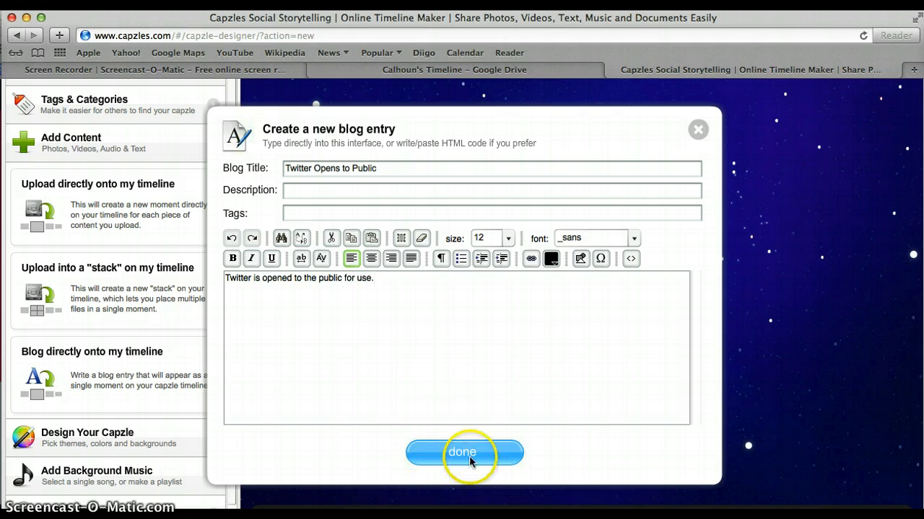
pyautogui.click(469, 453)
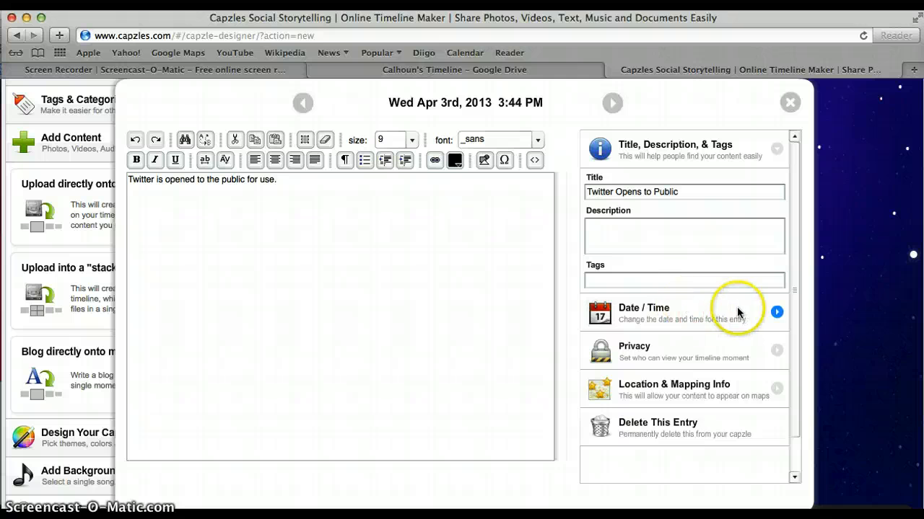
# Set the Twitter Opens to Public moment's date to July 15, 2006.
pyautogui.click(733, 310)
pyautogui.click(687, 231)
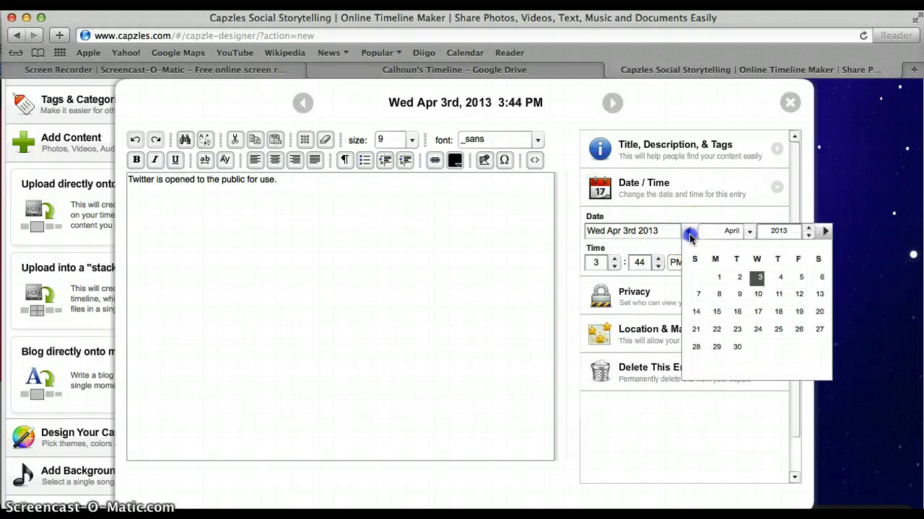
pyautogui.click(746, 232)
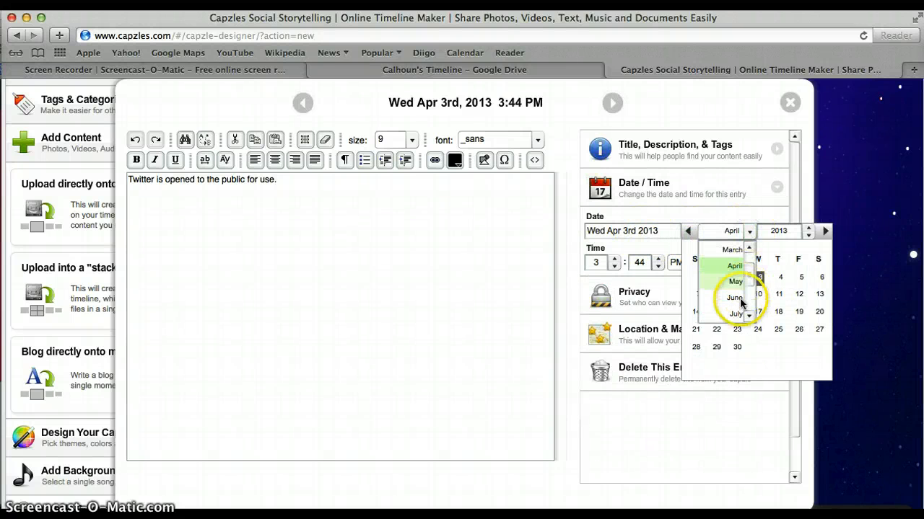
pyautogui.click(737, 317)
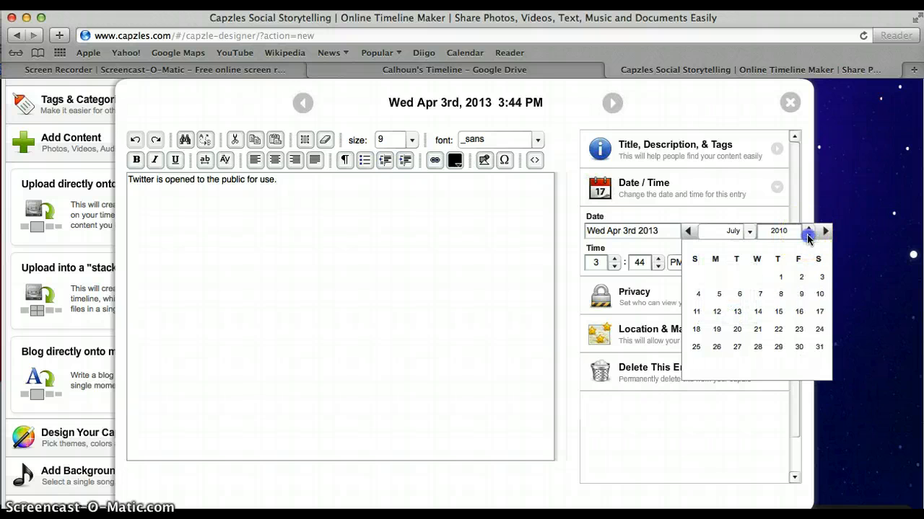
pyautogui.click(807, 237)
pyautogui.click(808, 237)
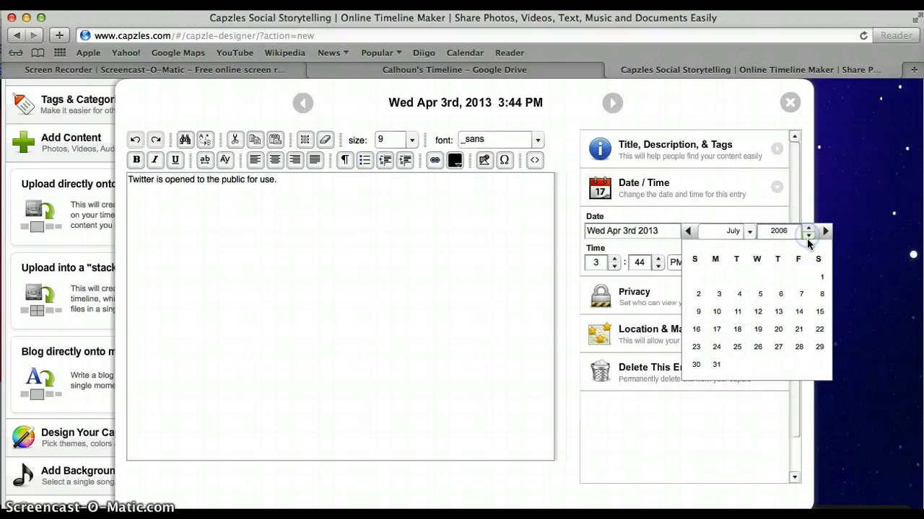
pyautogui.click(817, 311)
# Check the source notes, then close the moment editor to save the new date.
pyautogui.click(503, 72)
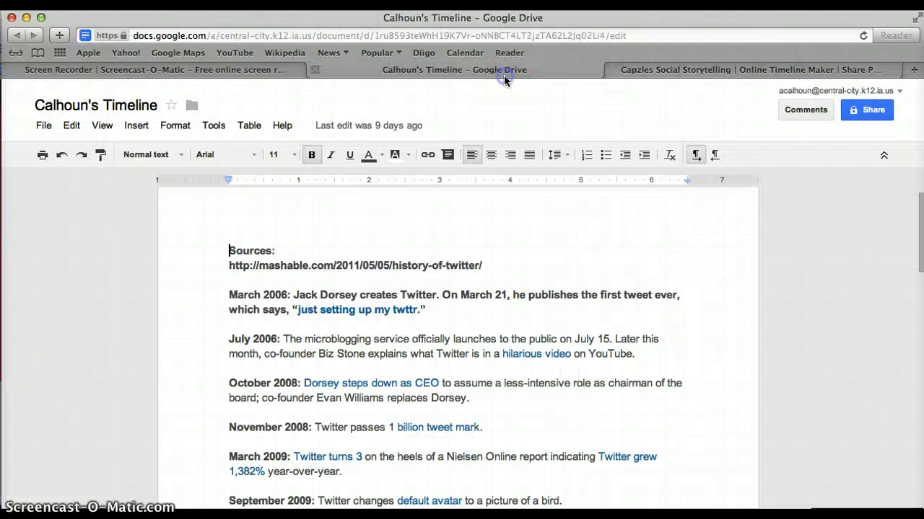
pyautogui.click(714, 73)
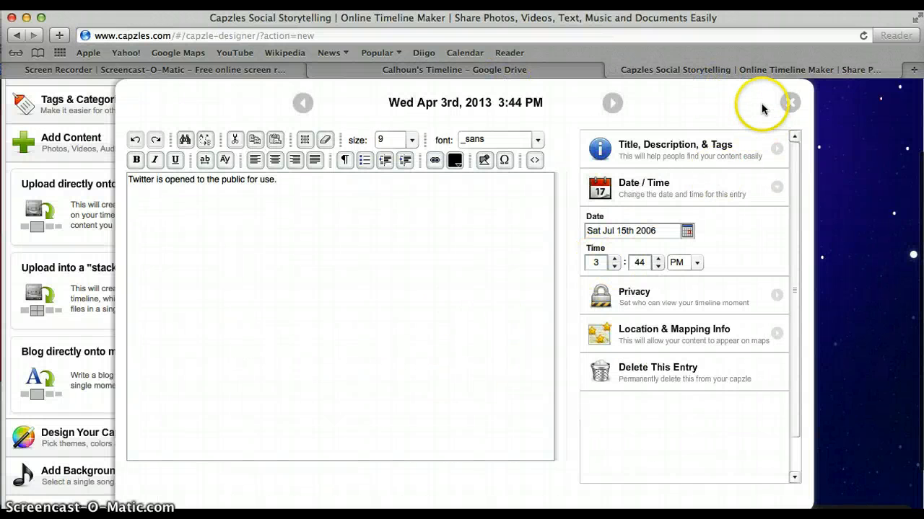
pyautogui.click(788, 104)
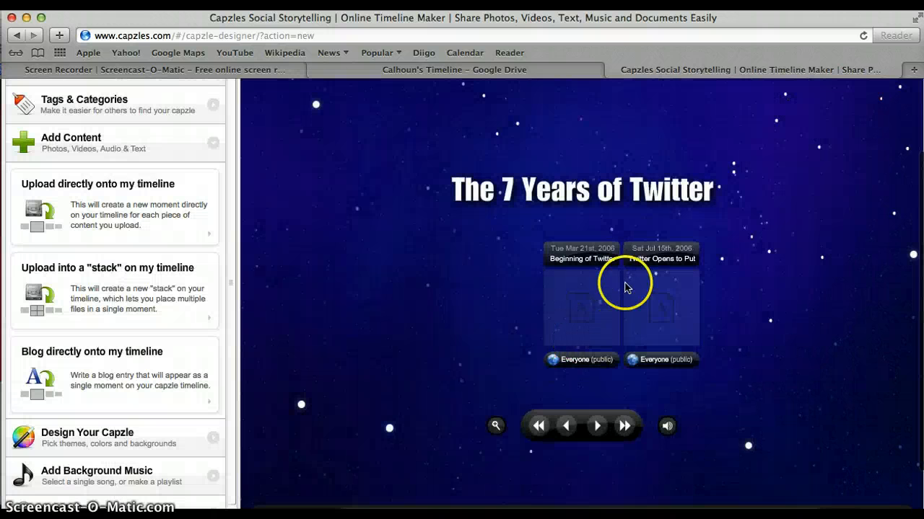